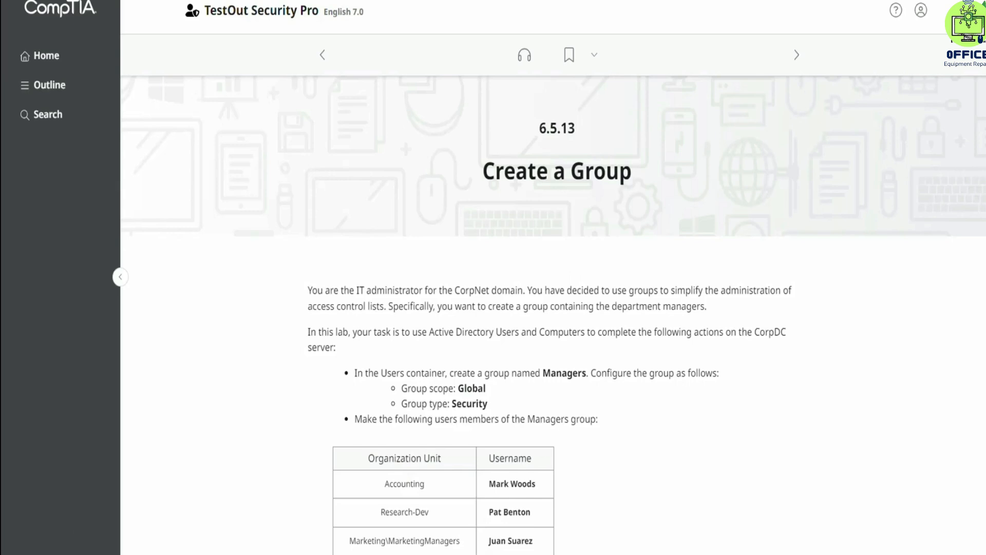
- Start the Create a Group lab and connect to the CorpDC virtual machine hosted on CORPSERVER
{"action": "scroll", "coordinate": [656, 195], "scroll_direction": "down", "scroll_amount": 4}
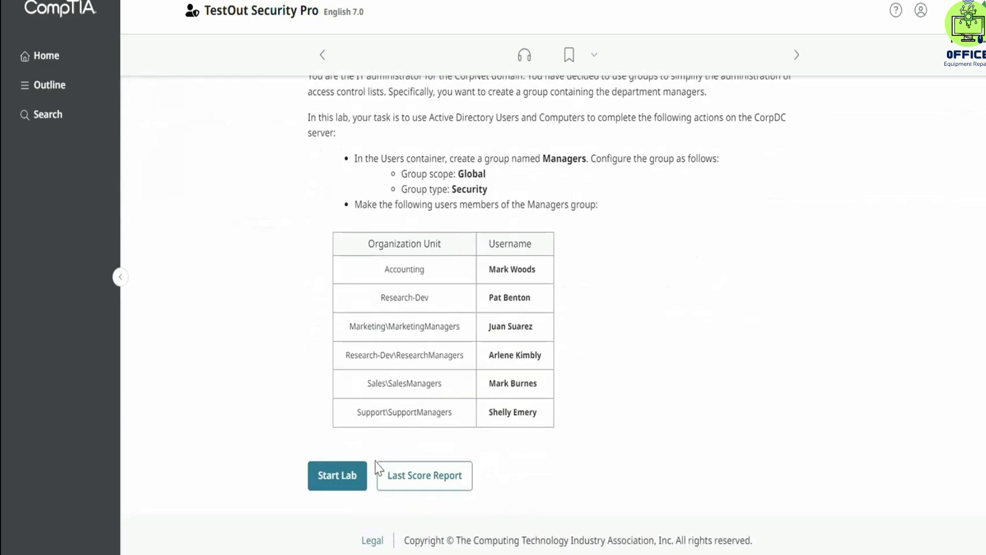
{"action": "left_click", "coordinate": [349, 477]}
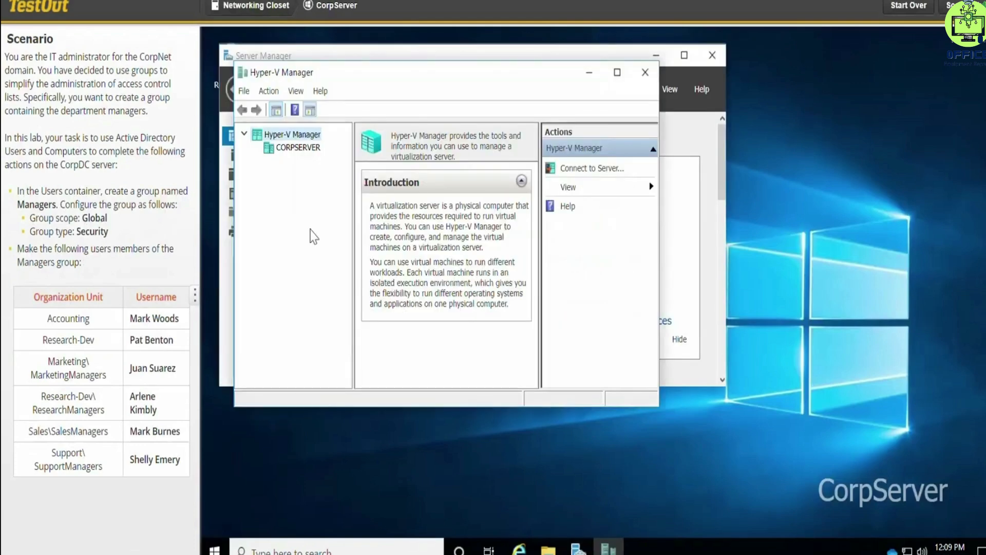
{"action": "left_click", "coordinate": [297, 148]}
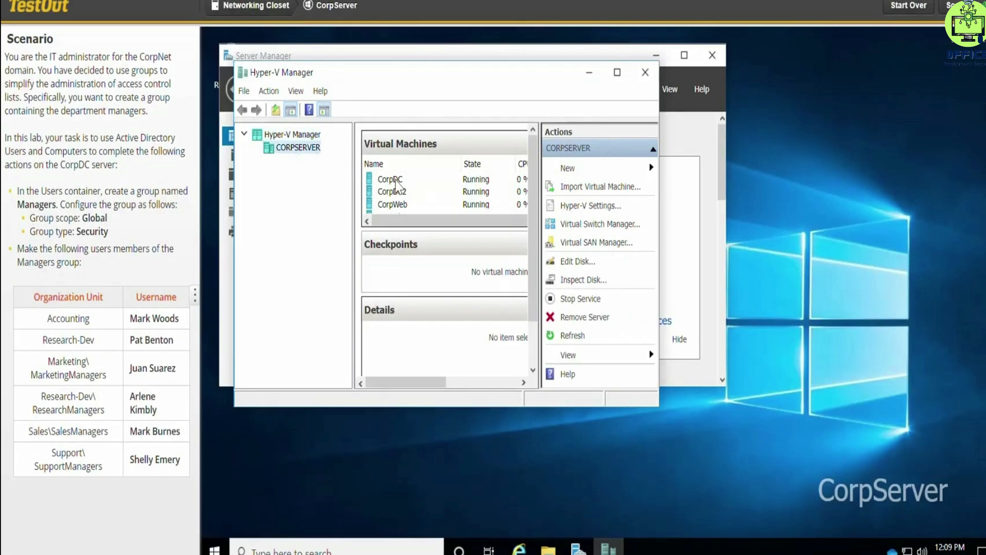
{"action": "left_click", "coordinate": [396, 180]}
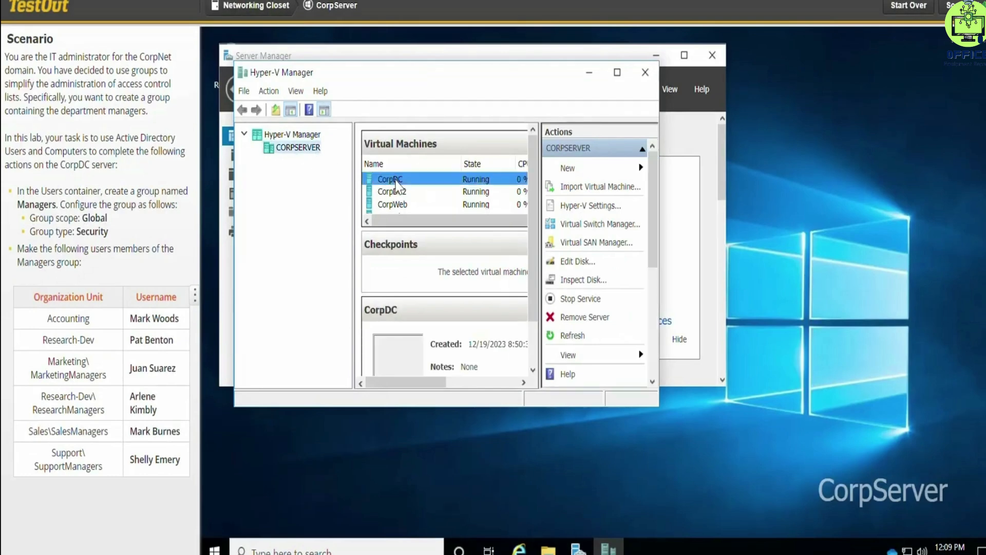
{"action": "double_click", "coordinate": [396, 179]}
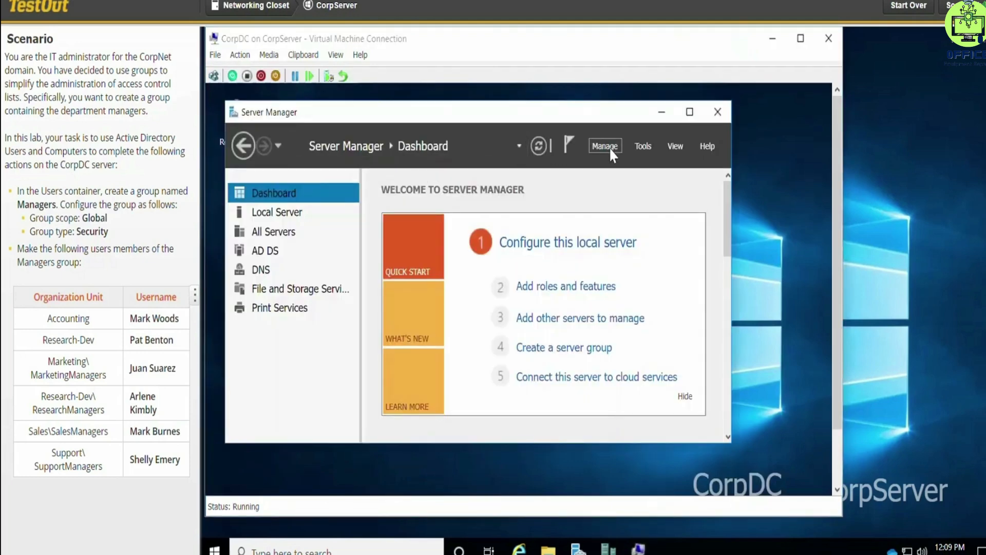
- Open Active Directory Users and Computers on CorpDC in a maximized window and expand the CorpNet.local domain
{"action": "left_click", "coordinate": [642, 147]}
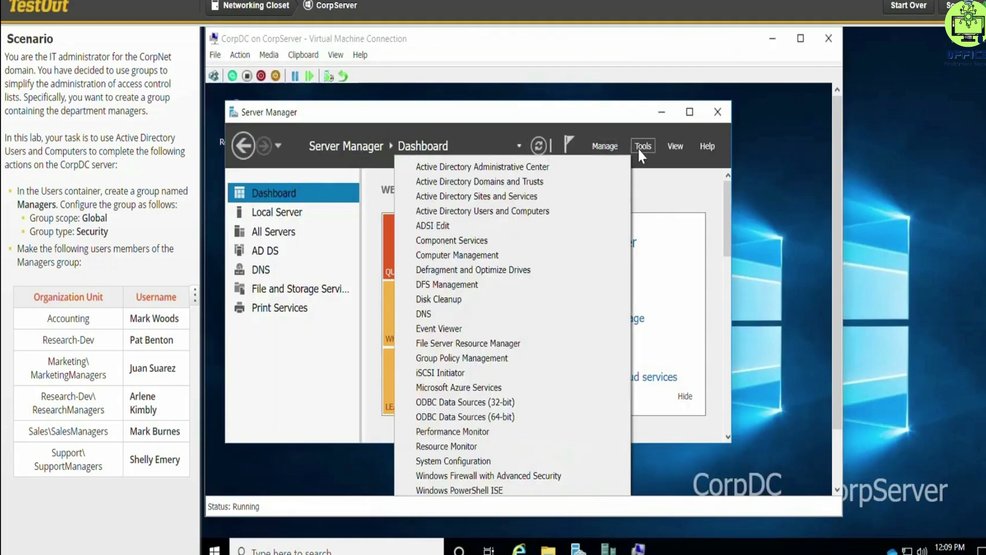
{"action": "left_click", "coordinate": [560, 212]}
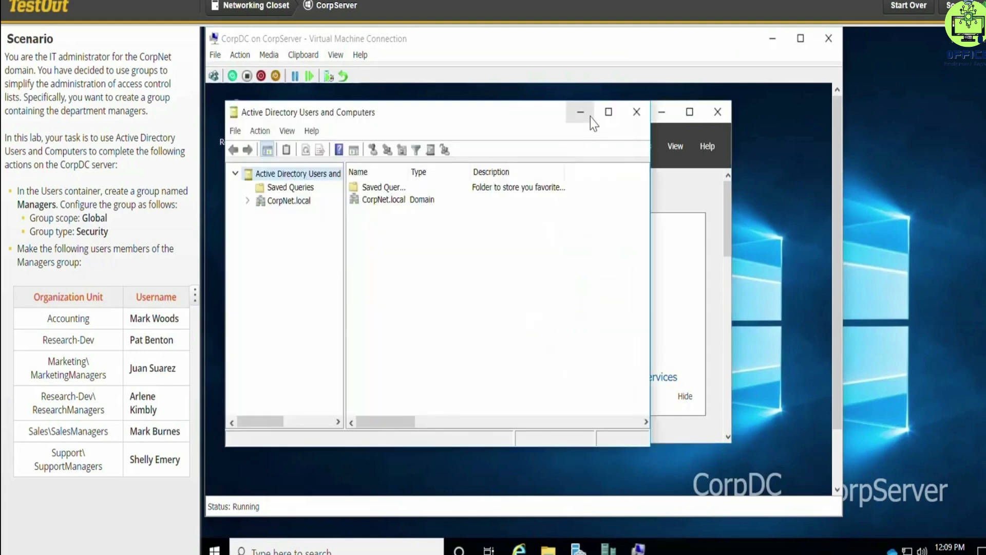
{"action": "left_click", "coordinate": [606, 113]}
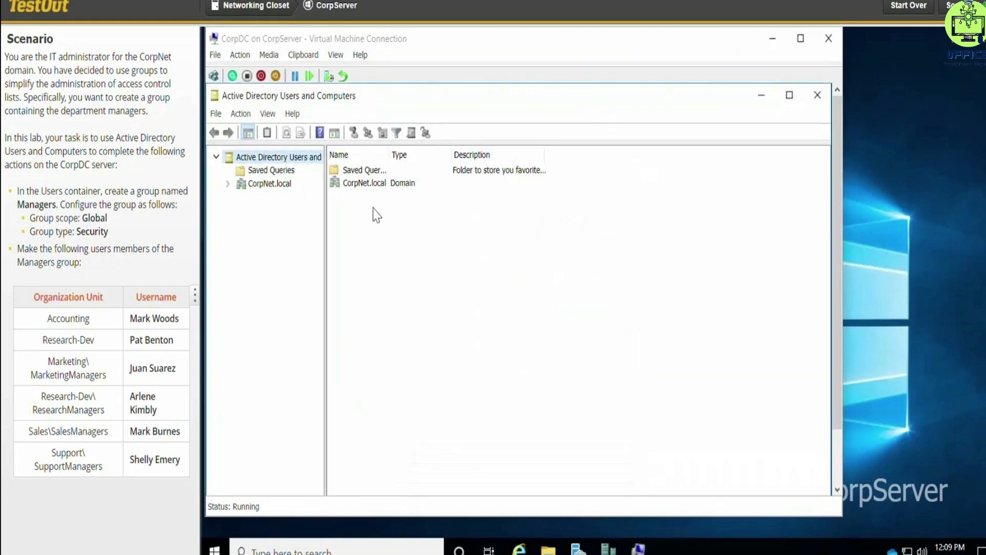
{"action": "left_click", "coordinate": [229, 185]}
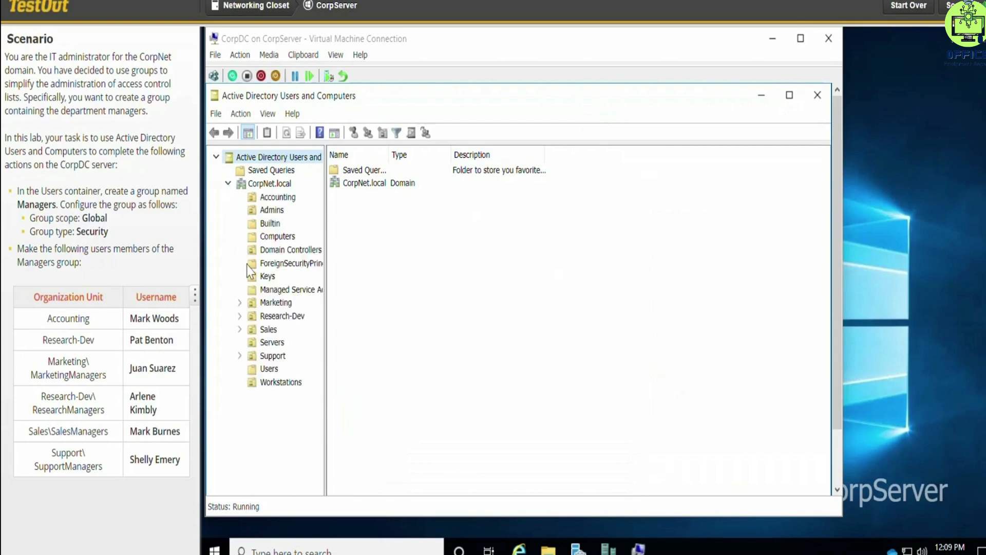
- Create a group named Managers in the Users container with Global scope and Security type
{"action": "right_click", "coordinate": [270, 369]}
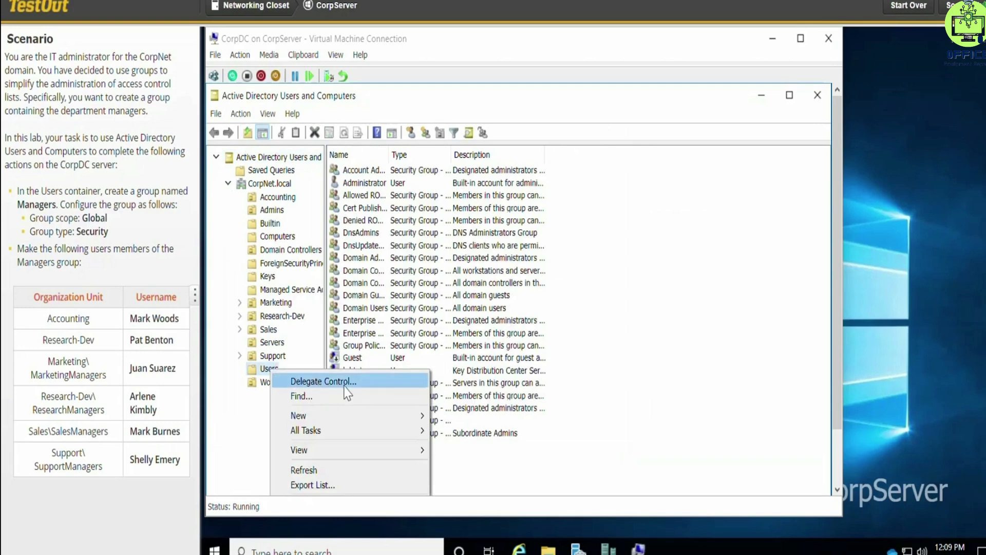
{"action": "scroll", "coordinate": [345, 386], "scroll_direction": "down", "scroll_amount": 2}
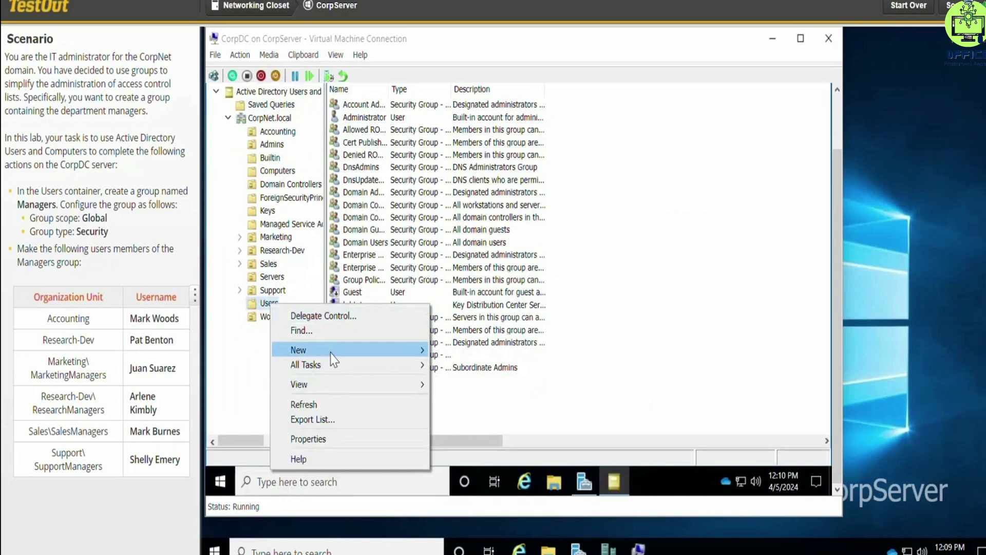
{"action": "mouse_move", "coordinate": [379, 355]}
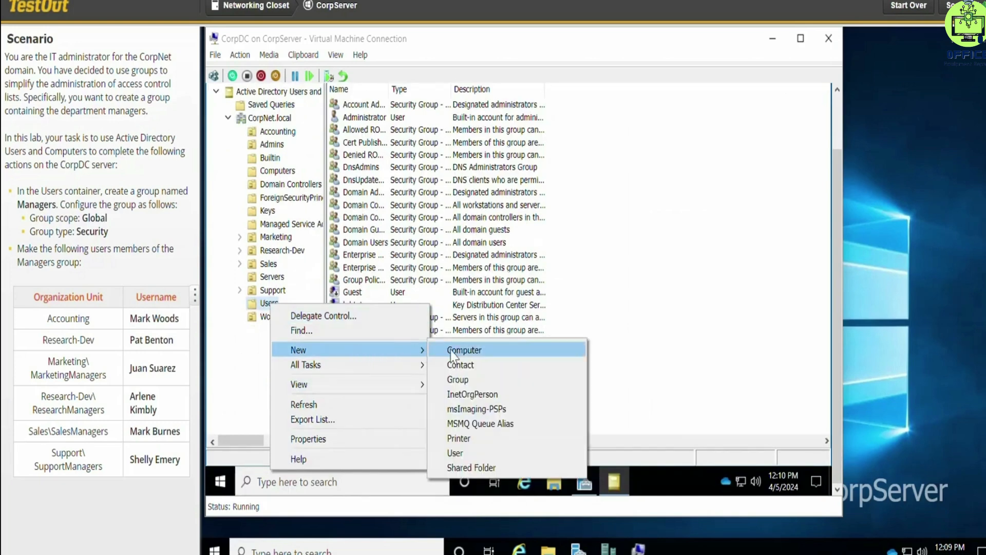
{"action": "left_click", "coordinate": [472, 377]}
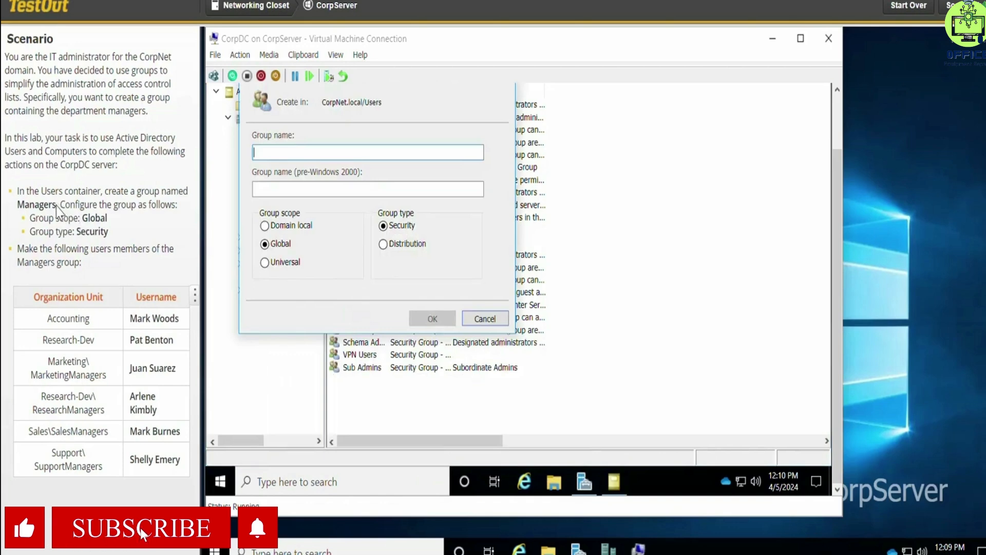
{"action": "left_click_drag", "start_coordinate": [57, 206], "coordinate": [18, 216]}
{"action": "key", "text": "ctrl+c"}
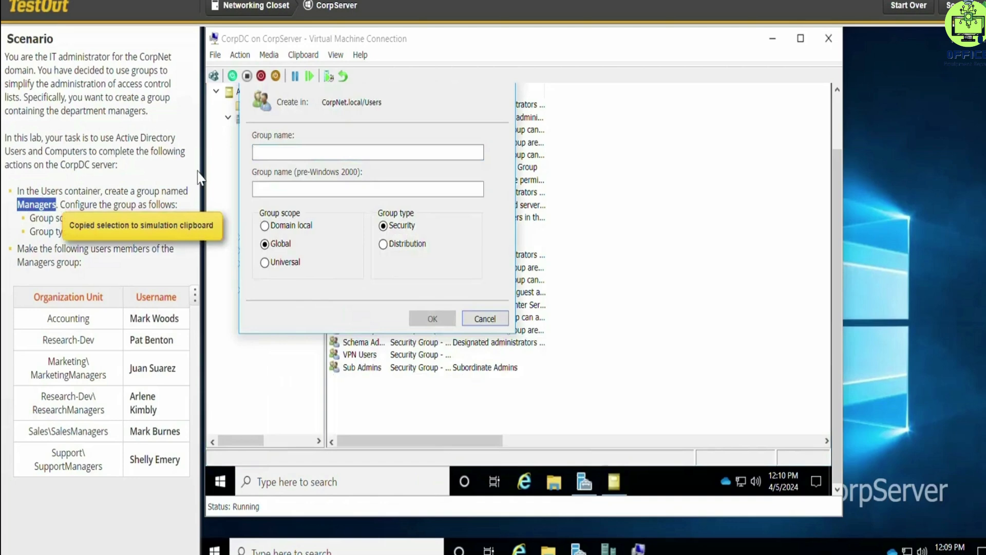
{"action": "left_click", "coordinate": [306, 154]}
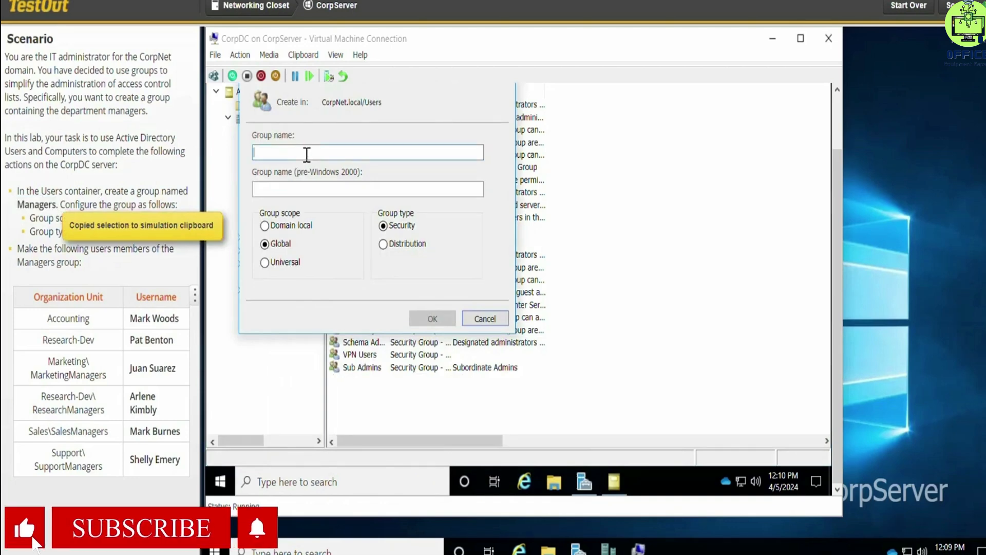
{"action": "key", "text": "ctrl+v"}
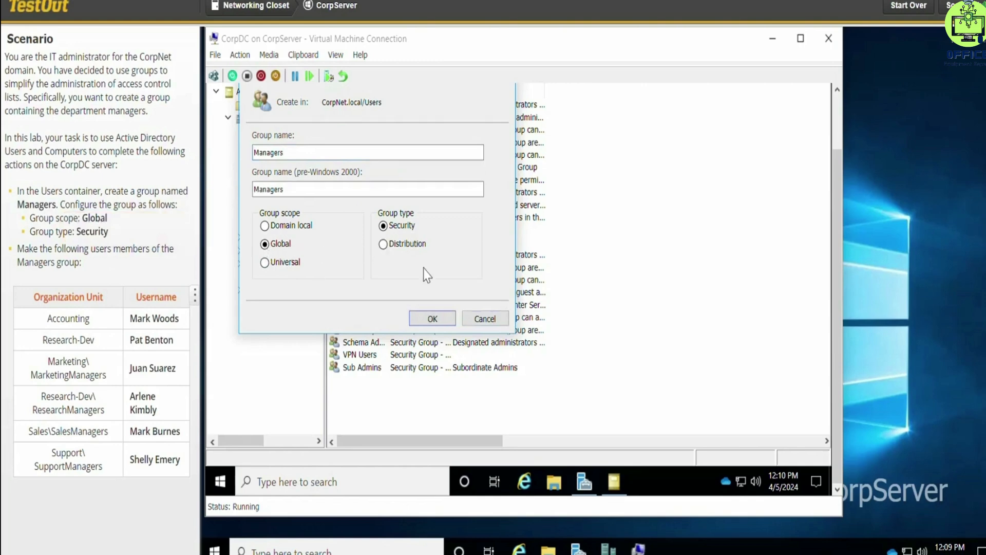
{"action": "left_click", "coordinate": [433, 319]}
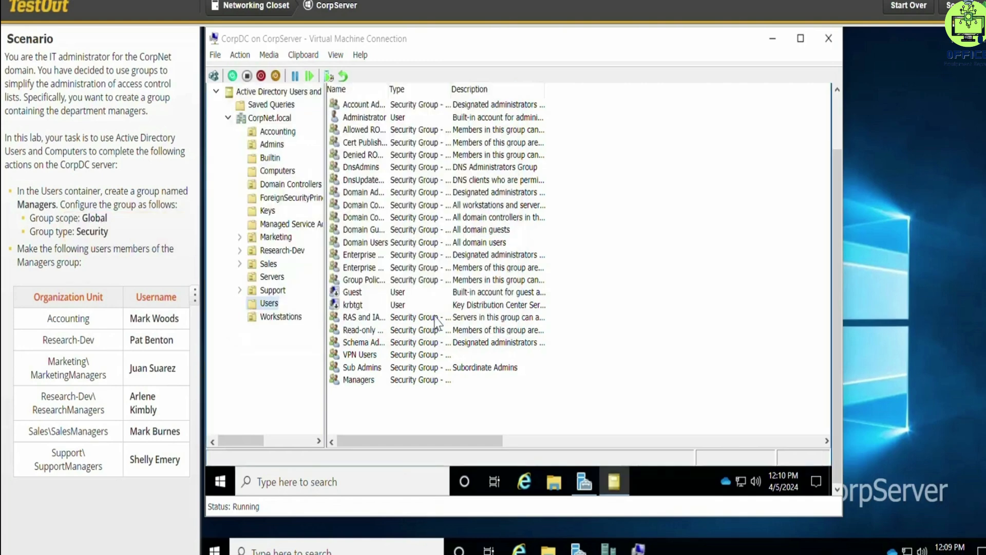
- Open the Managers group's properties and start adding objects to its member list
{"action": "right_click", "coordinate": [371, 390]}
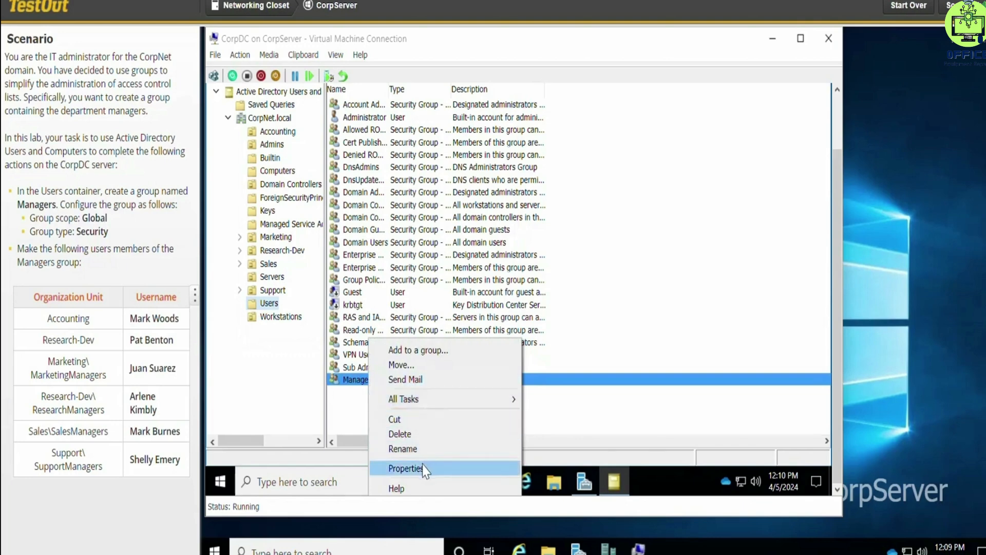
{"action": "left_click", "coordinate": [406, 468]}
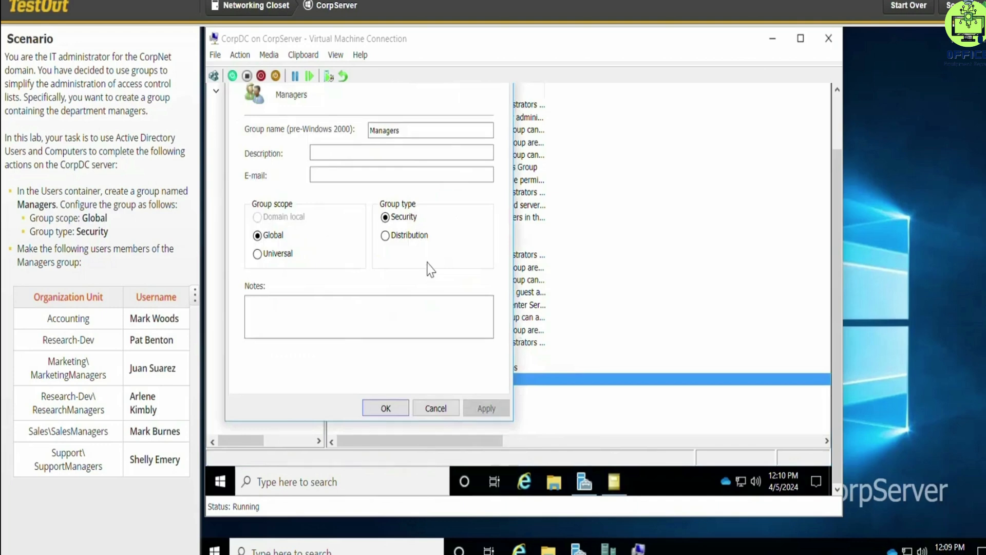
{"action": "scroll", "coordinate": [431, 269], "scroll_direction": "up", "scroll_amount": 2}
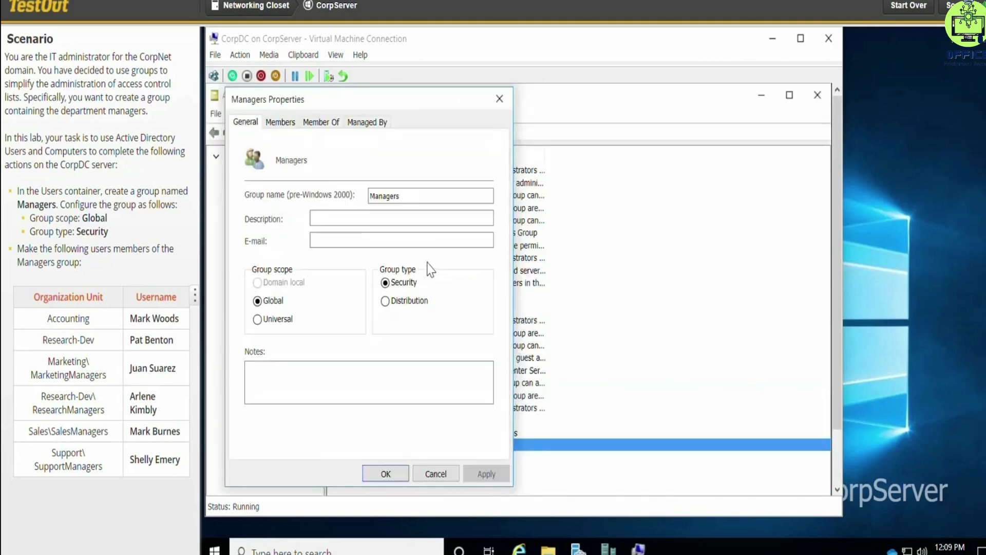
{"action": "left_click", "coordinate": [276, 127]}
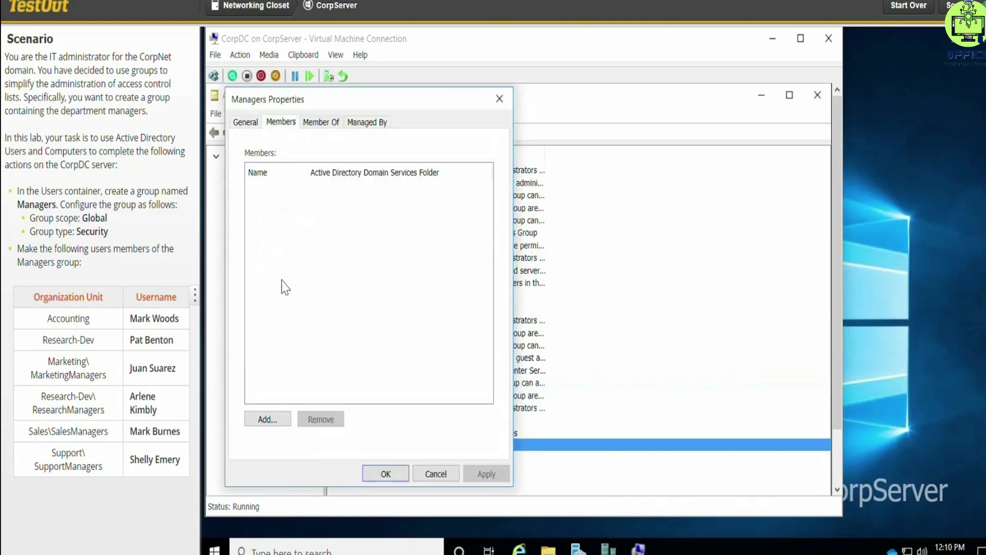
{"action": "left_click", "coordinate": [267, 419]}
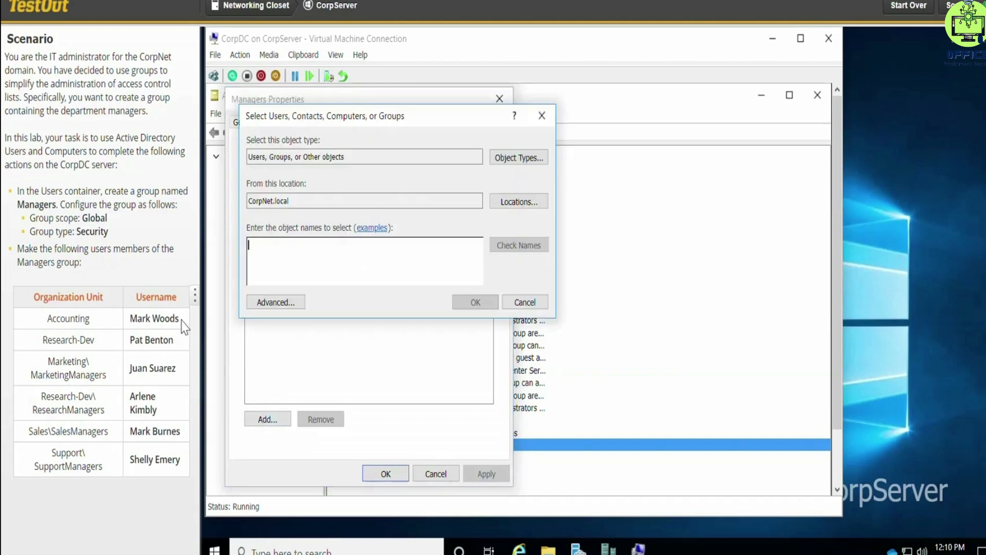
- Enter the Accounting and Research-Dev usernames from the scenario table as object names, each followed by a semicolon
{"action": "left_click_drag", "start_coordinate": [181, 319], "coordinate": [132, 323]}
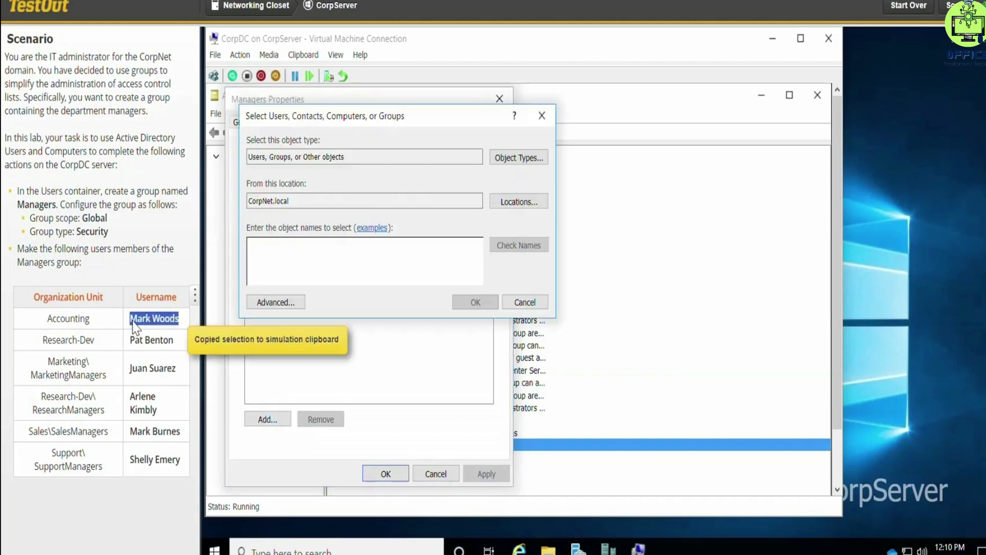
{"action": "left_click", "coordinate": [288, 259]}
{"action": "key", "text": "ctrl+v"}
{"action": "type", "text": ";"}
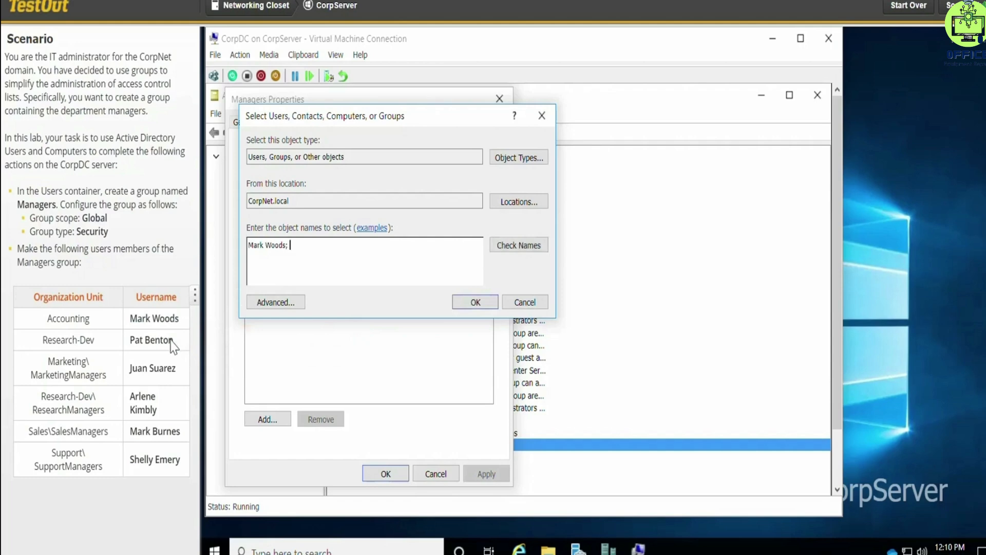
{"action": "left_click_drag", "start_coordinate": [176, 340], "coordinate": [129, 341]}
{"action": "key", "text": "ctrl+c"}
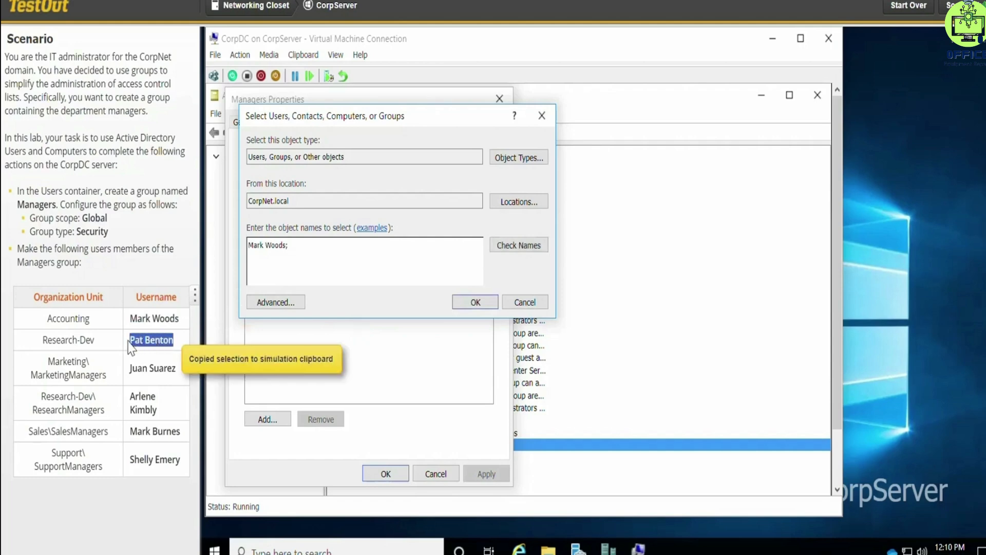
{"action": "left_click", "coordinate": [332, 251]}
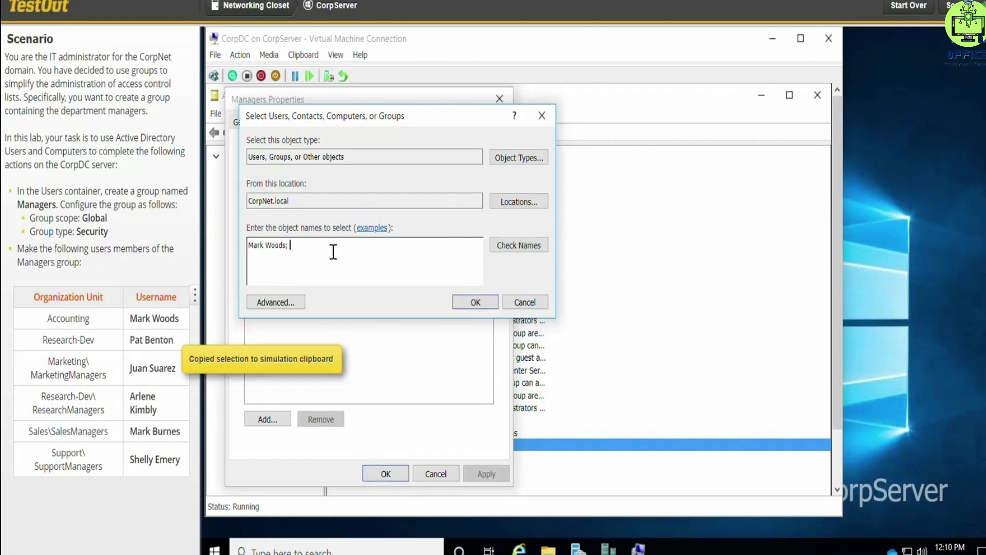
{"action": "key", "text": "ctrl+v"}
{"action": "type", "text": ";"}
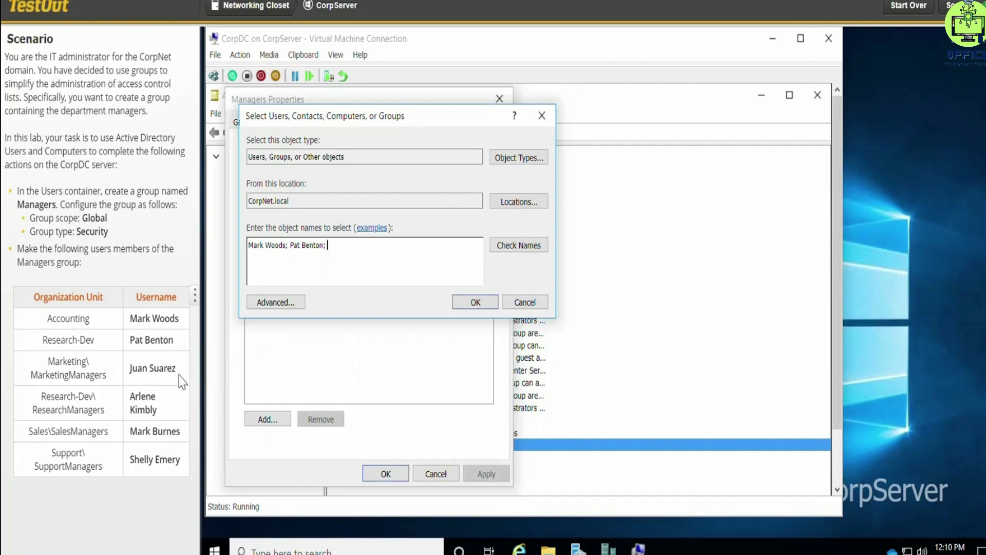
- Append the MarketingManagers and ResearchManagers usernames from the scenario table to the object names, each followed by a semicolon
{"action": "left_click_drag", "start_coordinate": [180, 371], "coordinate": [129, 371]}
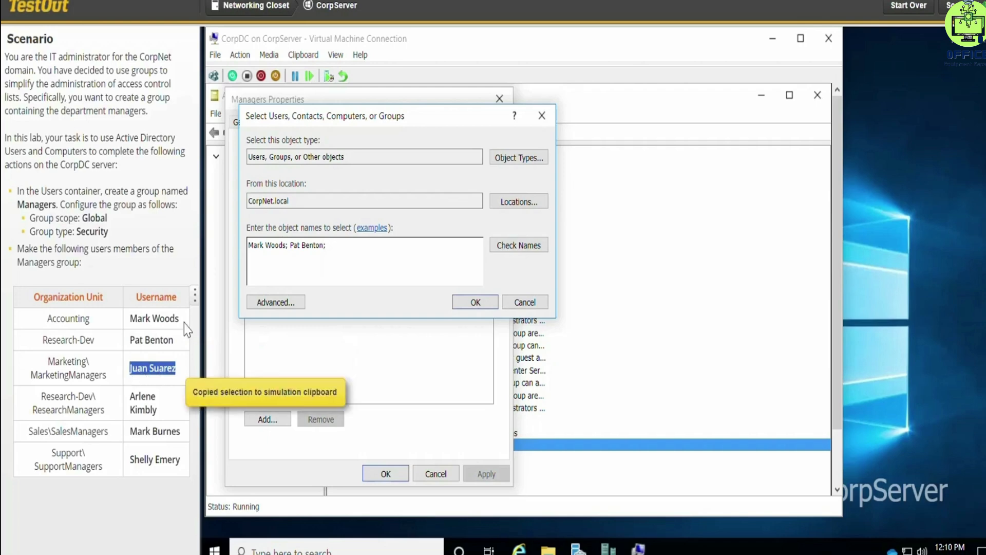
{"action": "left_click", "coordinate": [376, 243]}
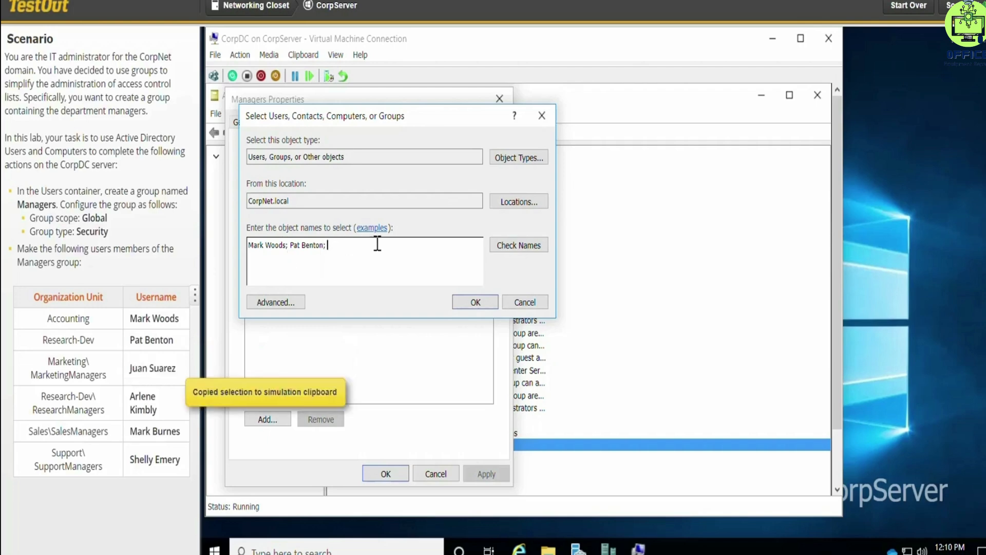
{"action": "key", "text": "ctrl+v"}
{"action": "type", "text": ";"}
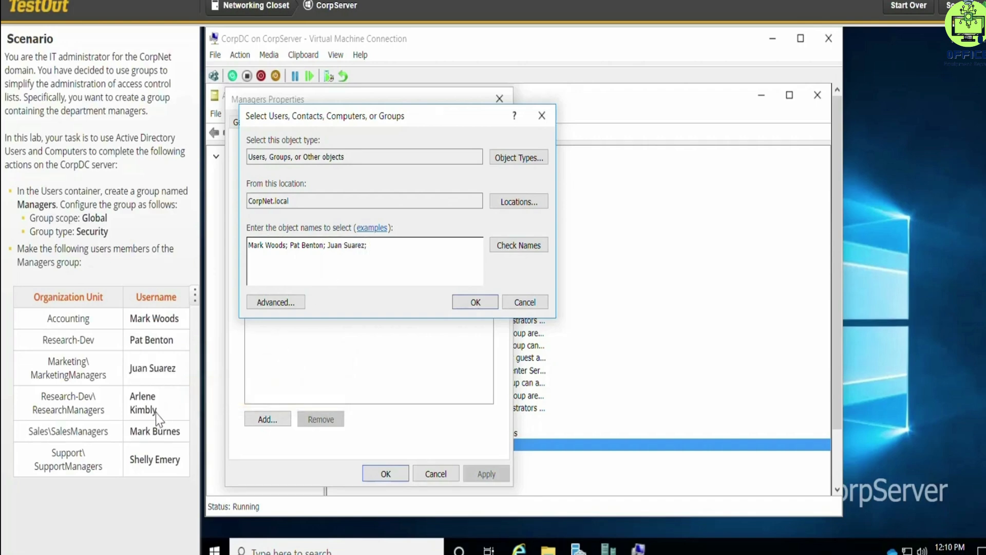
{"action": "left_click_drag", "start_coordinate": [156, 413], "coordinate": [132, 406]}
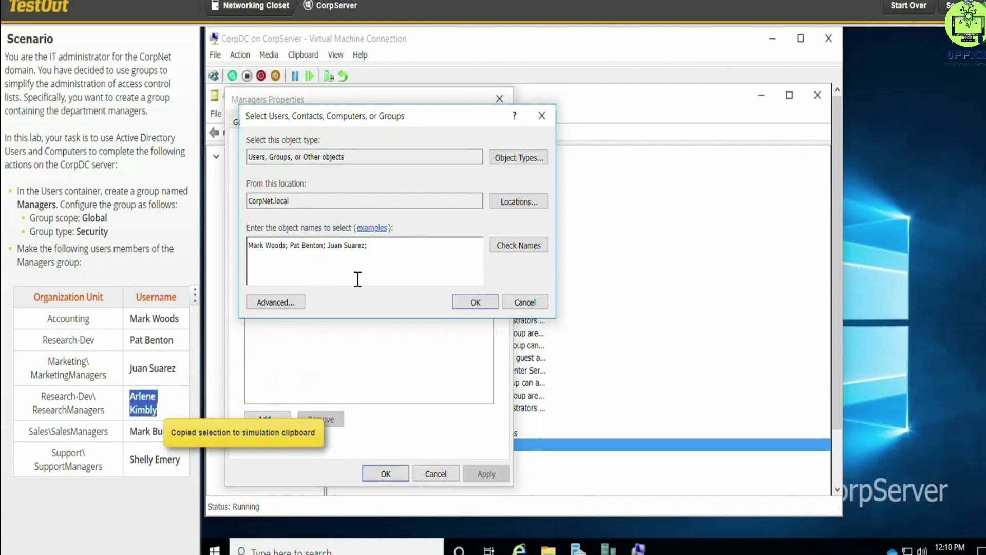
{"action": "left_click", "coordinate": [415, 255]}
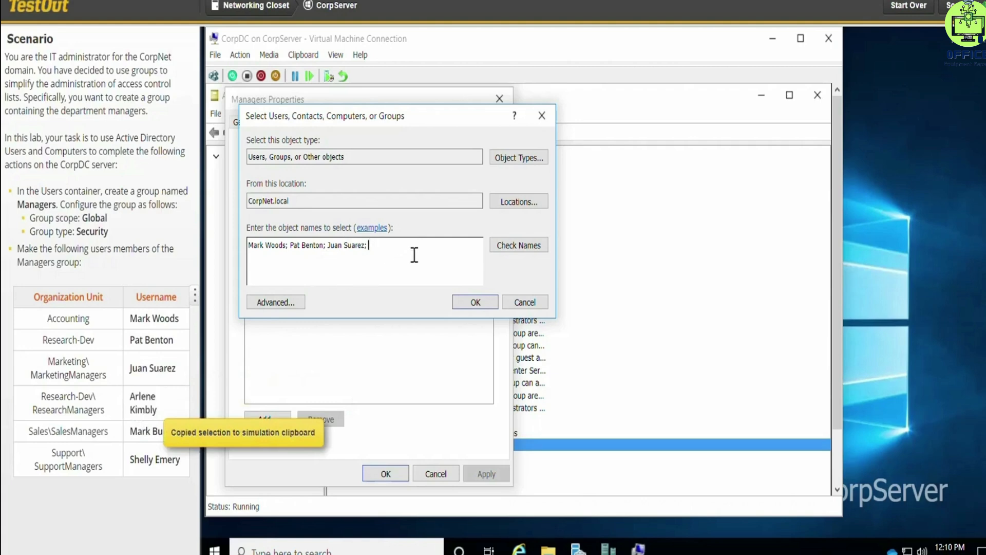
{"action": "key", "text": "ctrl+v"}
{"action": "type", "text": ";"}
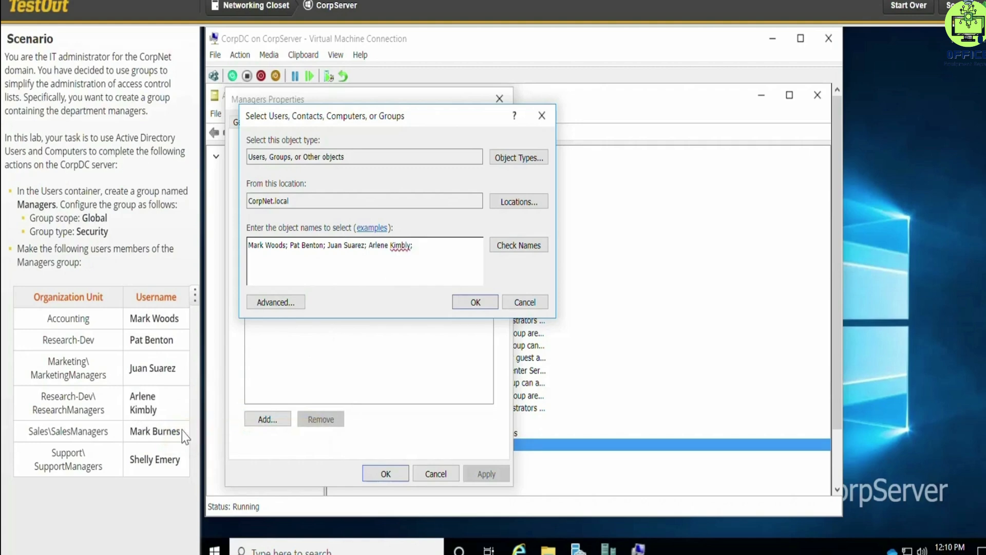
- Append the SalesManagers and SupportManagers usernames from the scenario table to the object names, separated by a semicolon
{"action": "left_click_drag", "start_coordinate": [180, 431], "coordinate": [133, 432]}
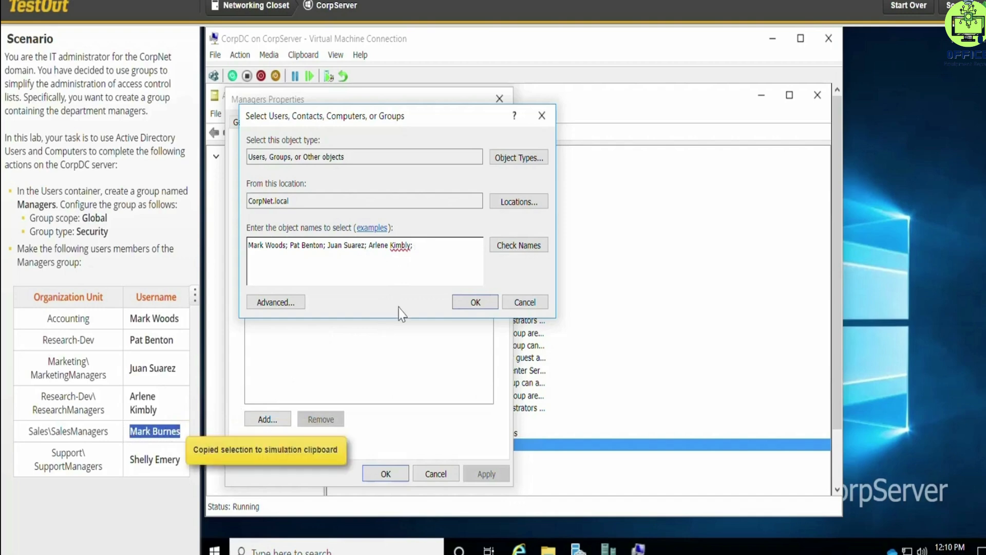
{"action": "left_click", "coordinate": [441, 245]}
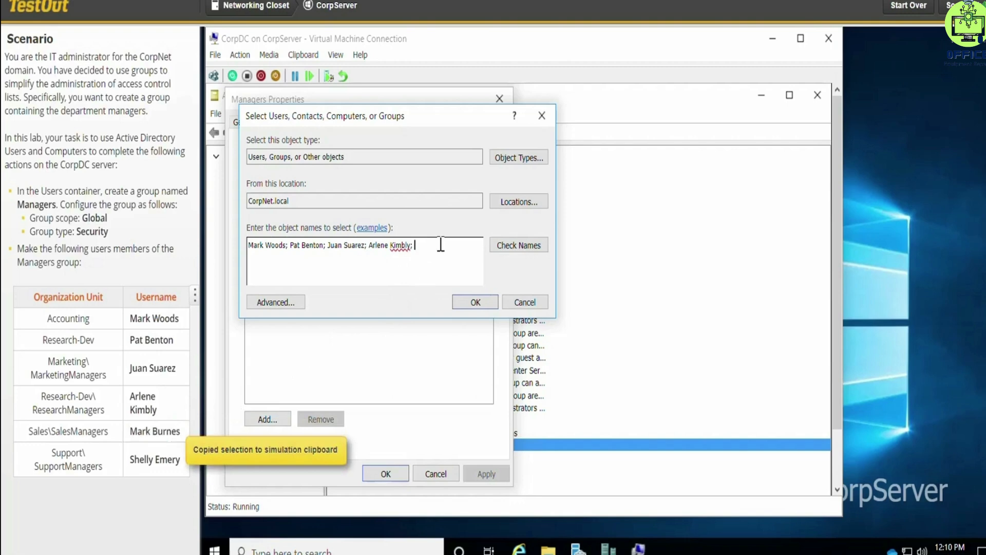
{"action": "key", "text": "ctrl+v"}
{"action": "type", "text": ";"}
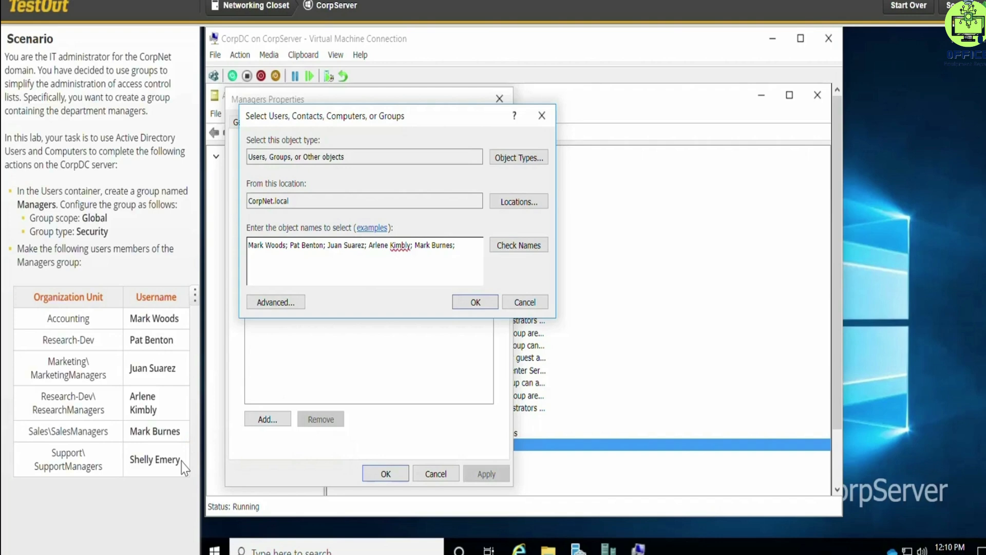
{"action": "left_click_drag", "start_coordinate": [181, 460], "coordinate": [129, 459]}
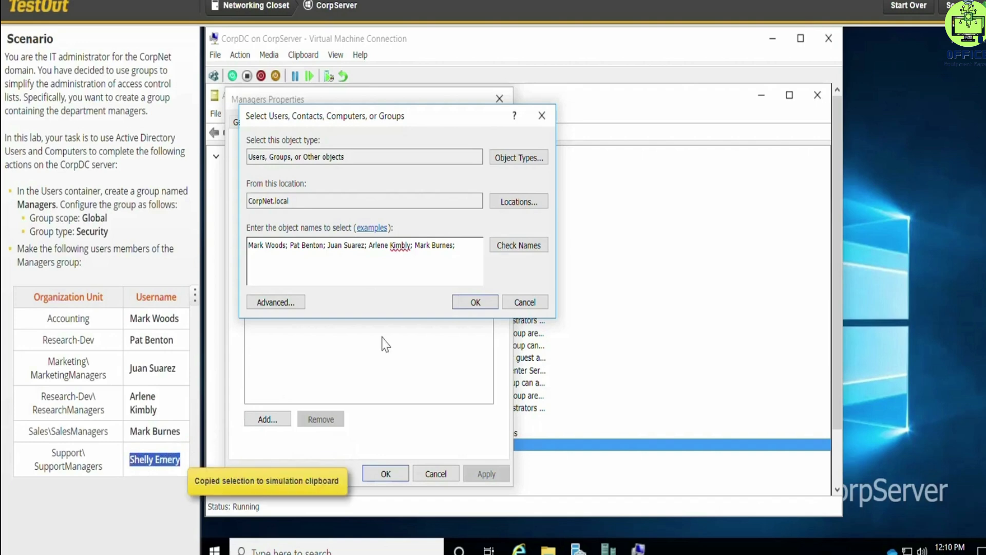
{"action": "left_click", "coordinate": [462, 245]}
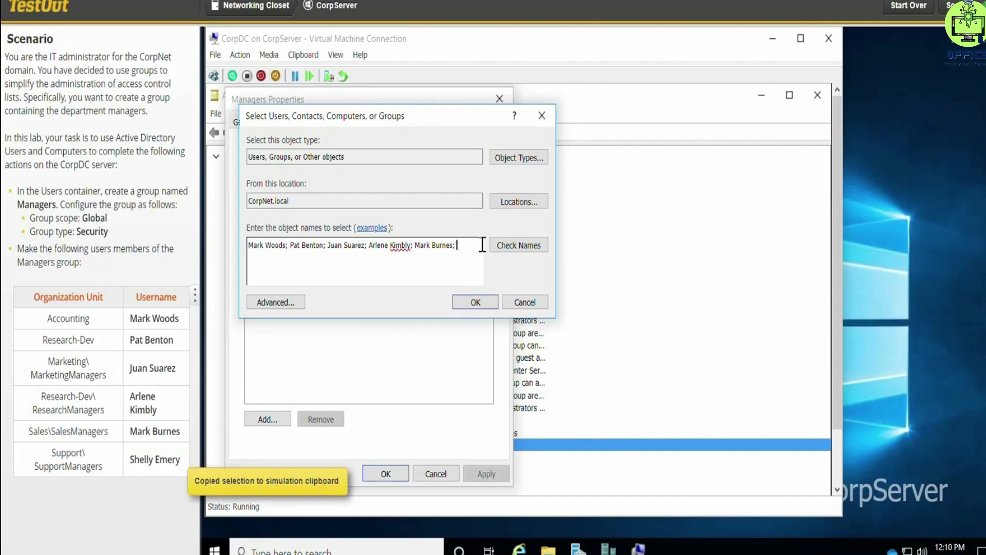
{"action": "key", "text": "ctrl+v"}
- Check the entered names against the directory, save them as members of the Managers group, and submit the lab for scoring
{"action": "left_click", "coordinate": [512, 249]}
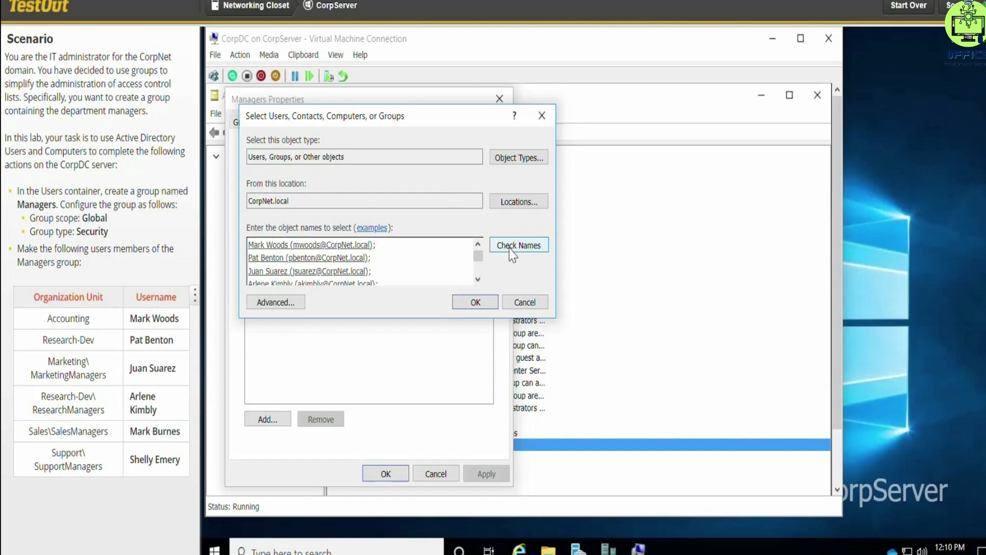
{"action": "left_click", "coordinate": [475, 303]}
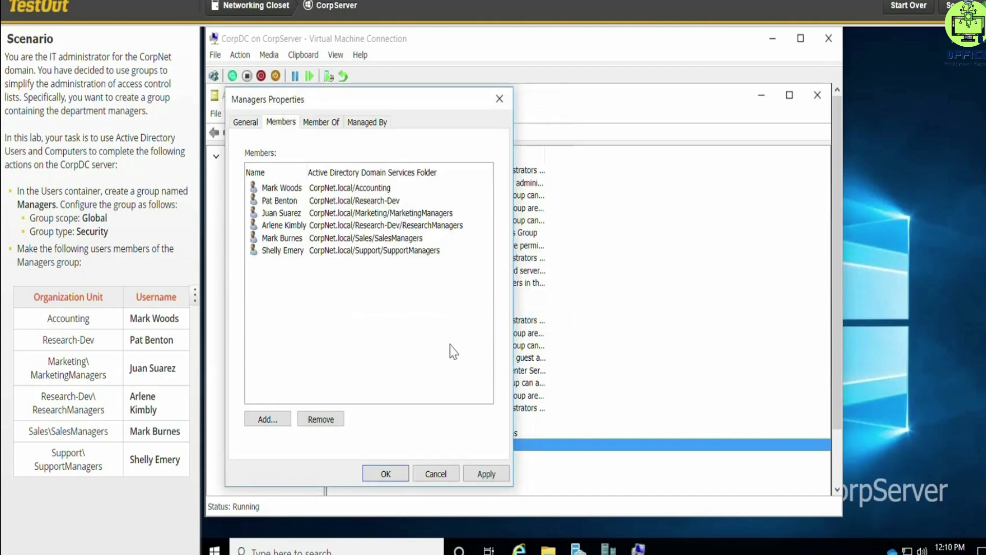
{"action": "left_click", "coordinate": [386, 474]}
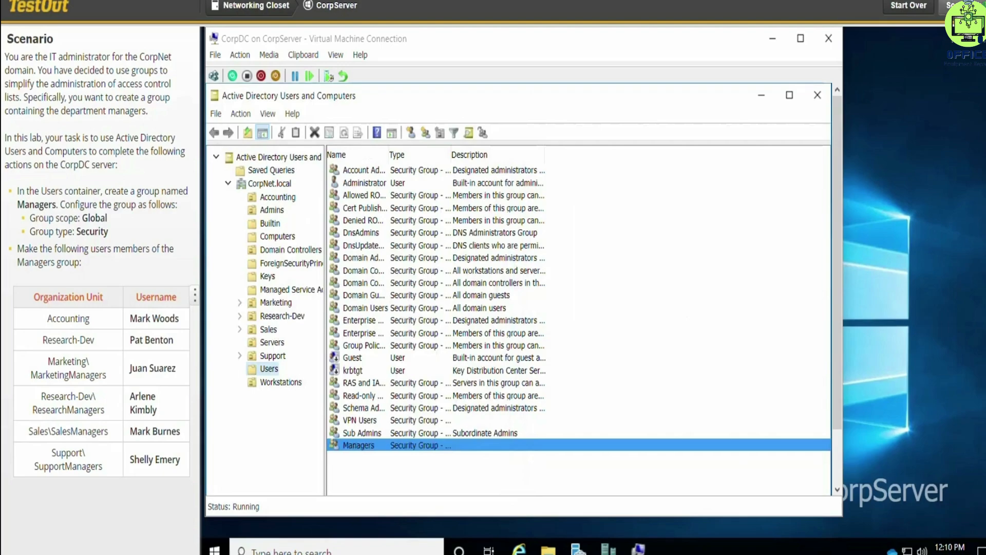
{"action": "left_click", "coordinate": [962, 6]}
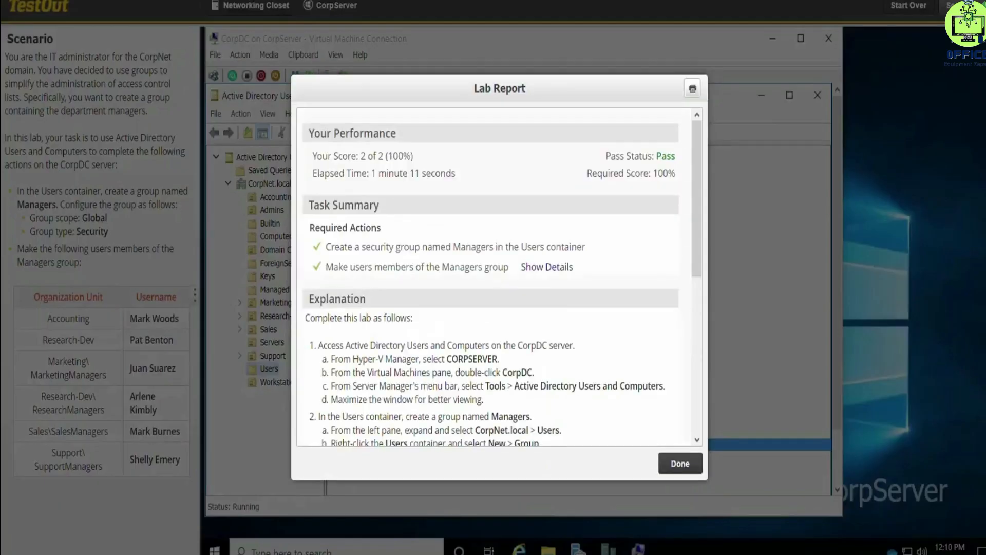